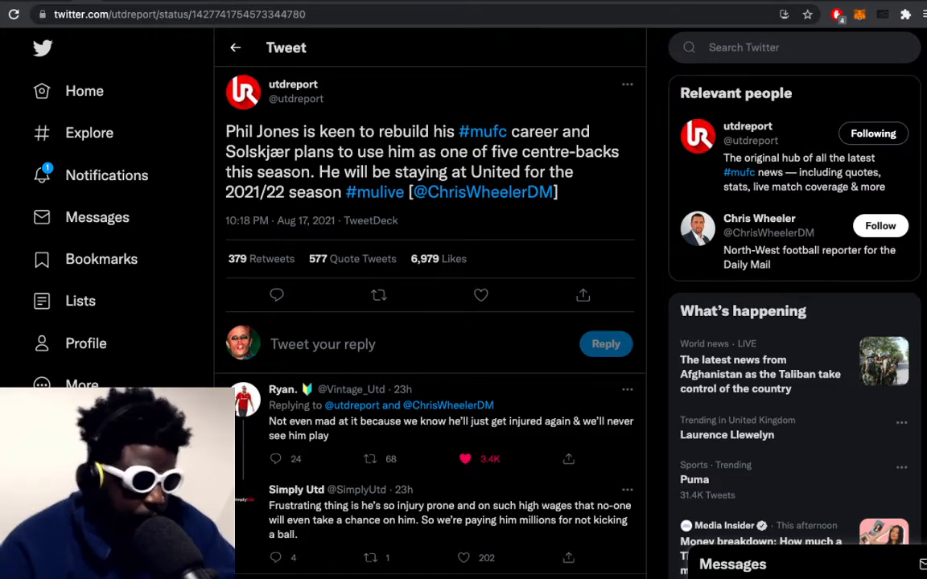
Step: Review Phil Jones's Premier League career table (200 appearances), then return to the utdreport tweet
{"action": "left_click", "coordinate": [103, 3]}
{"action": "scroll", "coordinate": [239, 215], "scroll_direction": "up", "scroll_amount": 5}
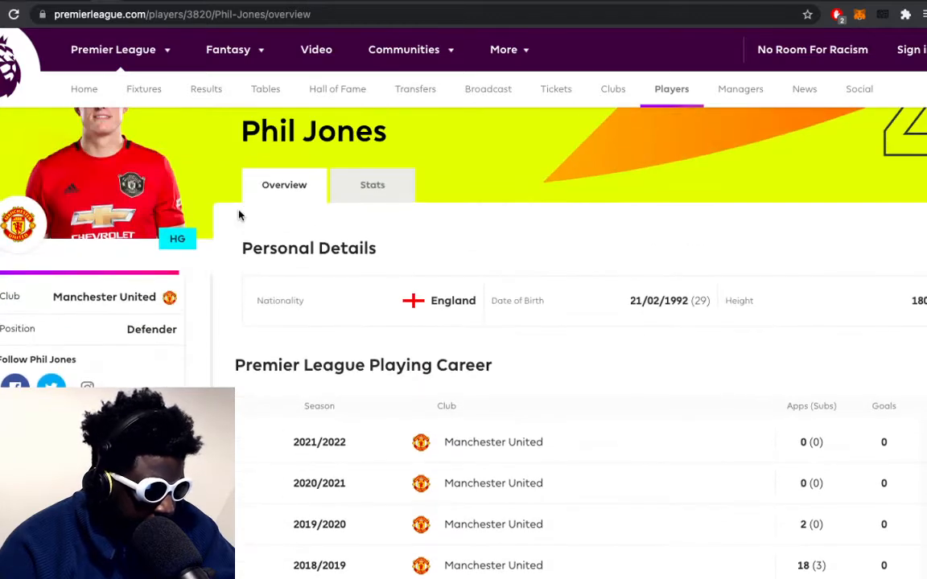
{"action": "scroll", "coordinate": [239, 215], "scroll_direction": "up", "scroll_amount": 2}
{"action": "scroll", "coordinate": [239, 214], "scroll_direction": "down", "scroll_amount": 5}
{"action": "scroll", "coordinate": [239, 215], "scroll_direction": "down", "scroll_amount": 2}
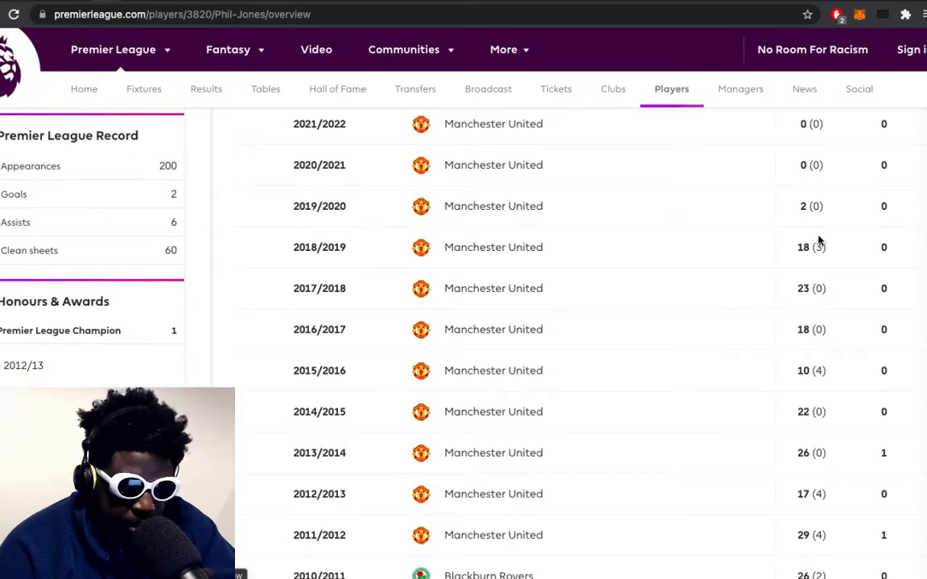
{"action": "scroll", "coordinate": [802, 211], "scroll_direction": "up", "scroll_amount": 2}
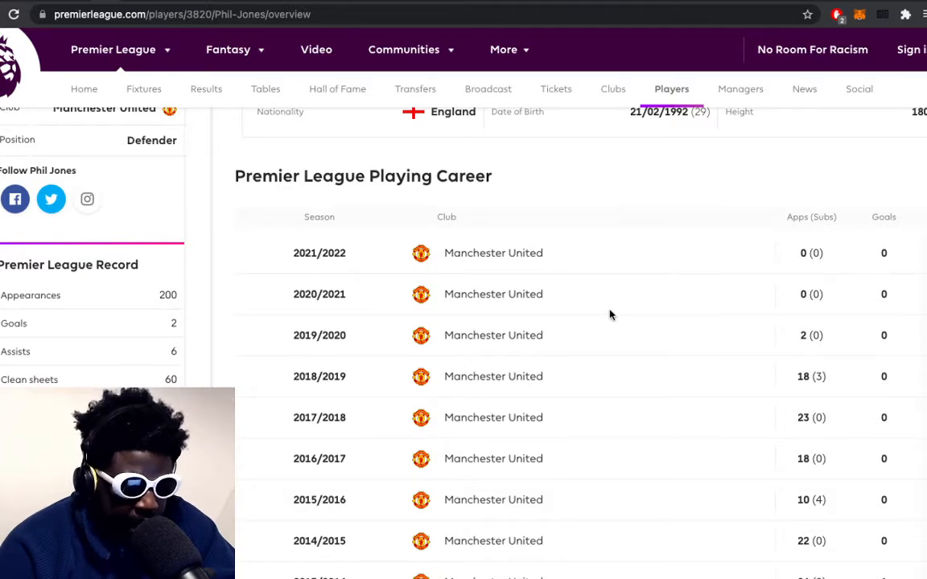
{"action": "scroll", "coordinate": [610, 314], "scroll_direction": "down", "scroll_amount": 3}
{"action": "scroll", "coordinate": [610, 314], "scroll_direction": "down", "scroll_amount": 3}
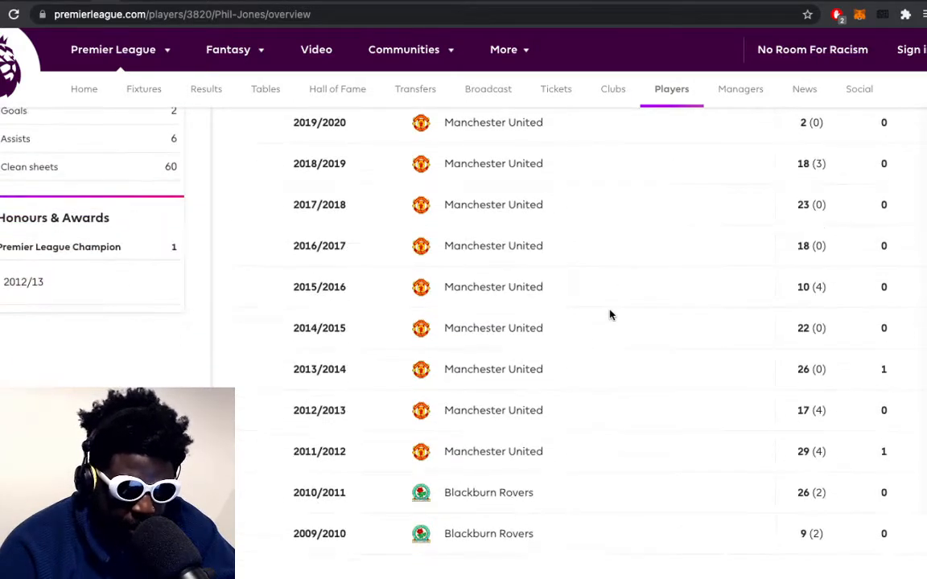
{"action": "scroll", "coordinate": [610, 315], "scroll_direction": "down", "scroll_amount": 1}
{"action": "scroll", "coordinate": [610, 314], "scroll_direction": "down", "scroll_amount": 1}
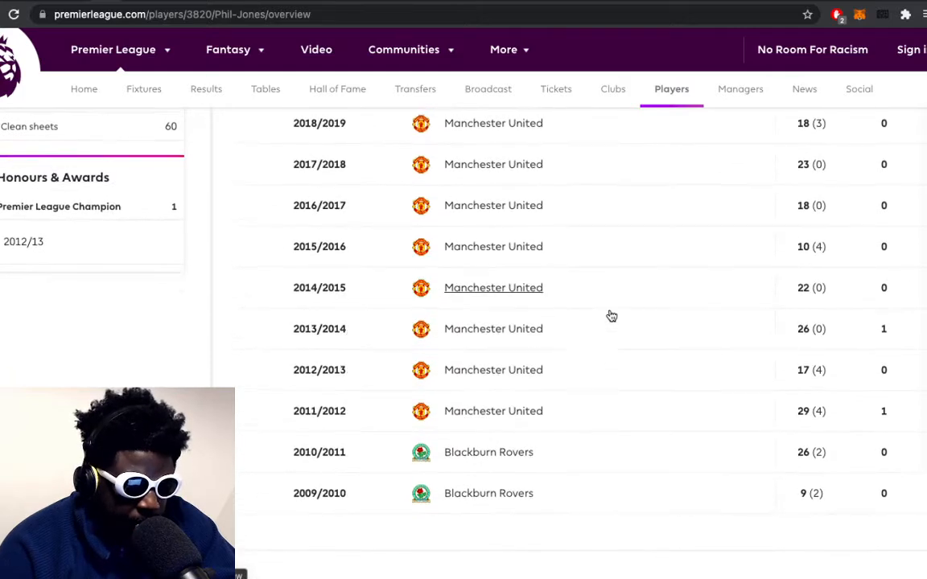
{"action": "scroll", "coordinate": [611, 315], "scroll_direction": "up", "scroll_amount": 1}
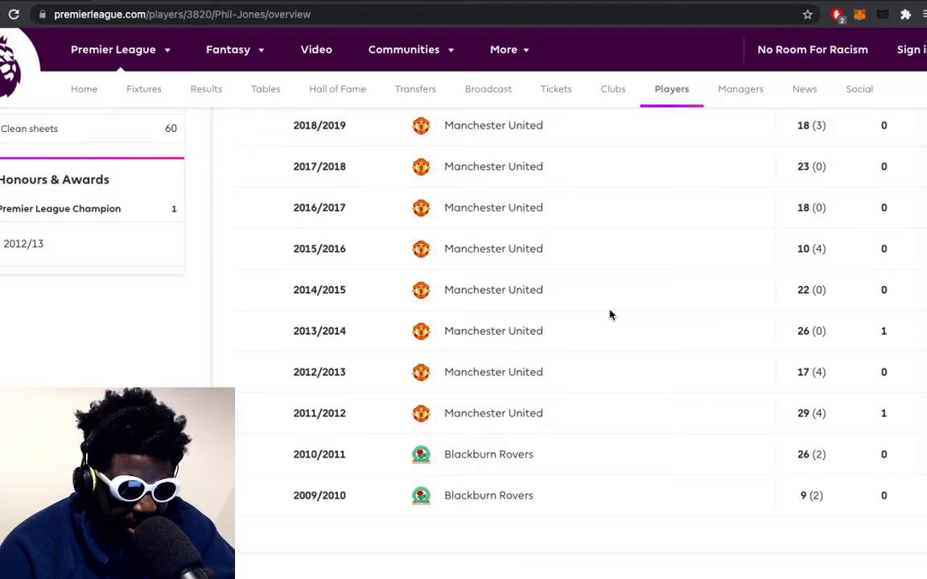
{"action": "scroll", "coordinate": [610, 316], "scroll_direction": "up", "scroll_amount": 3}
{"action": "scroll", "coordinate": [610, 316], "scroll_direction": "up", "scroll_amount": 3}
{"action": "scroll", "coordinate": [610, 315], "scroll_direction": "up", "scroll_amount": 3}
{"action": "scroll", "coordinate": [611, 316], "scroll_direction": "down", "scroll_amount": 5}
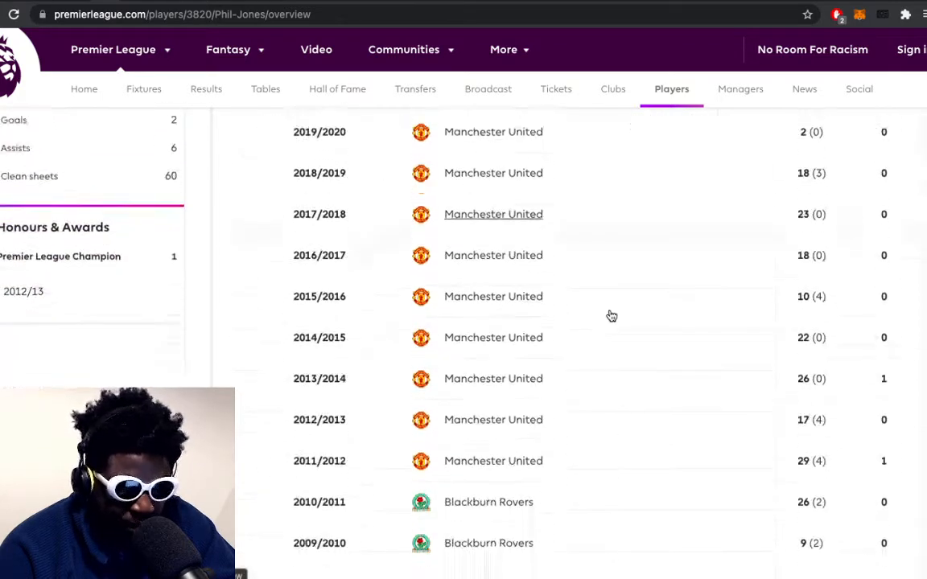
{"action": "scroll", "coordinate": [611, 315], "scroll_direction": "down", "scroll_amount": 1}
{"action": "scroll", "coordinate": [612, 316], "scroll_direction": "up", "scroll_amount": 5}
{"action": "scroll", "coordinate": [612, 316], "scroll_direction": "down", "scroll_amount": 3}
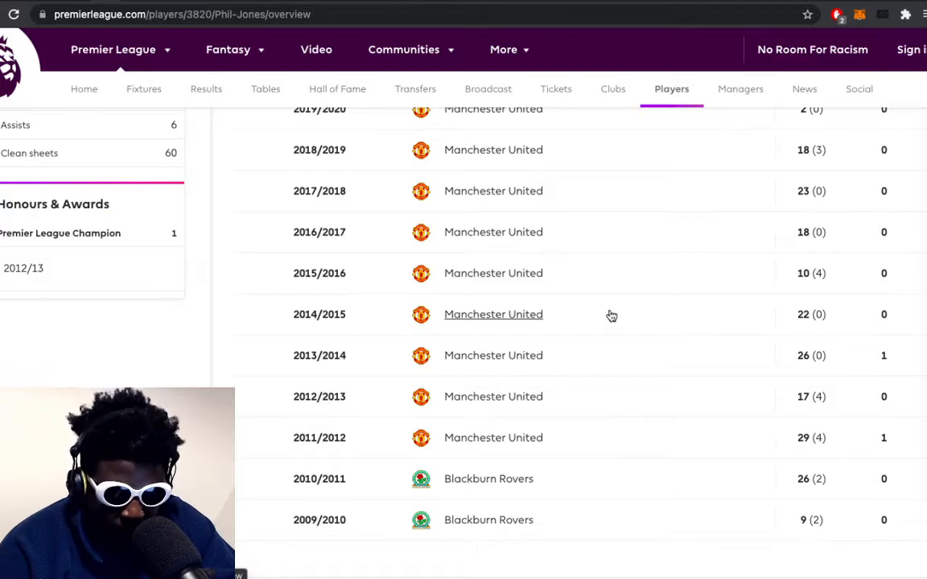
{"action": "scroll", "coordinate": [611, 315], "scroll_direction": "up", "scroll_amount": 1}
{"action": "scroll", "coordinate": [611, 315], "scroll_direction": "up", "scroll_amount": 1}
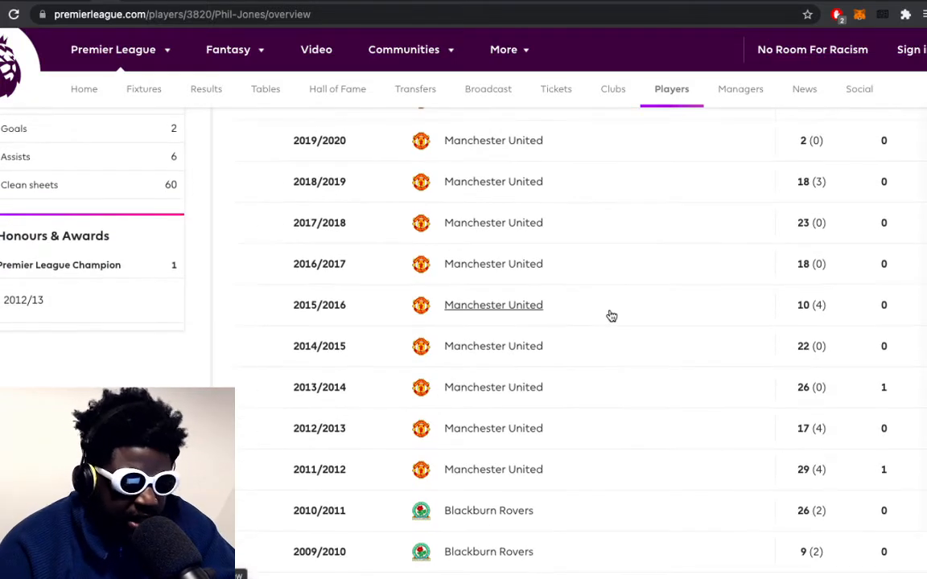
{"action": "scroll", "coordinate": [612, 315], "scroll_direction": "up", "scroll_amount": 3}
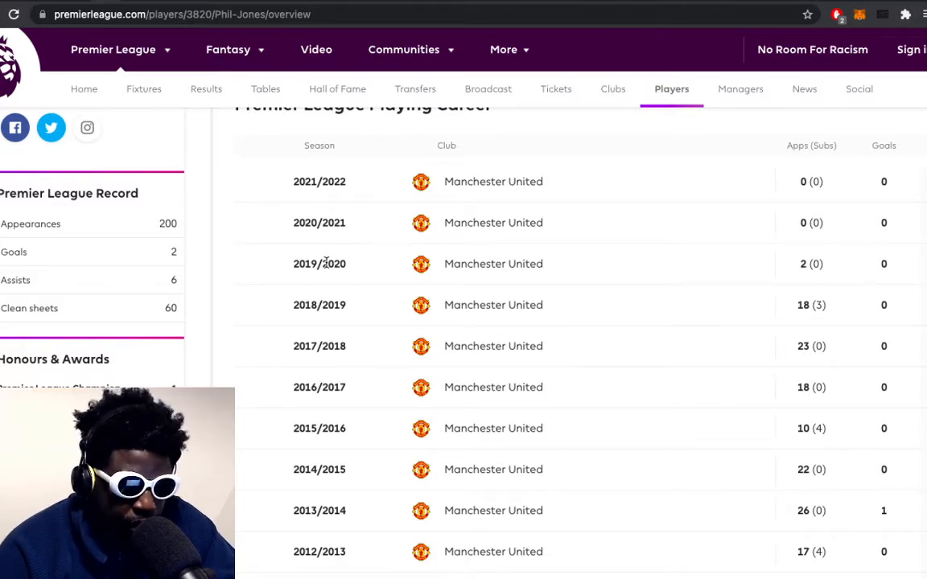
{"action": "left_click", "coordinate": [87, 2]}
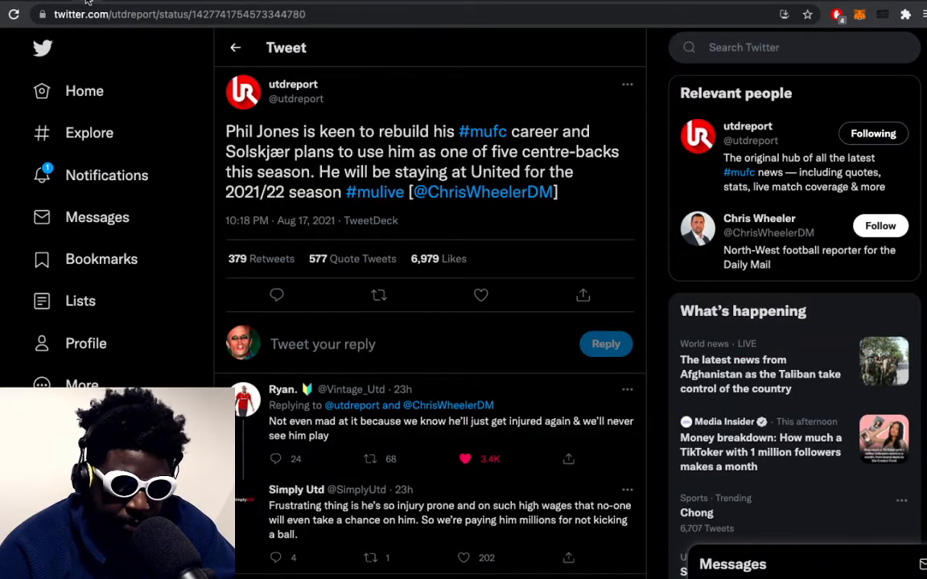